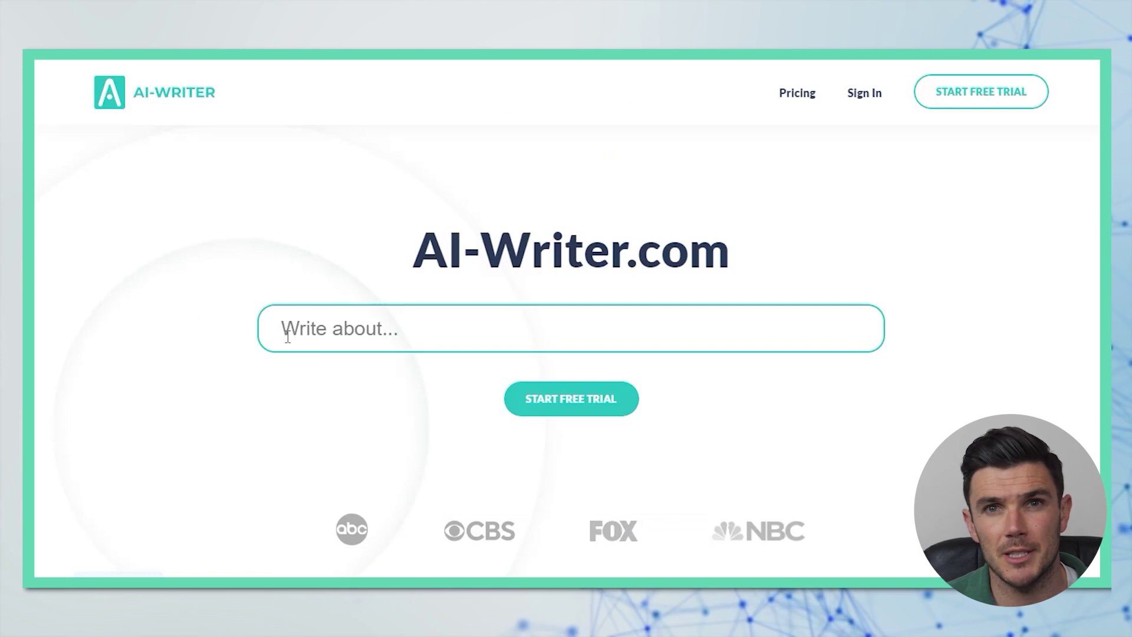
pyautogui.write('Write a social media ad for selling content writing services.')
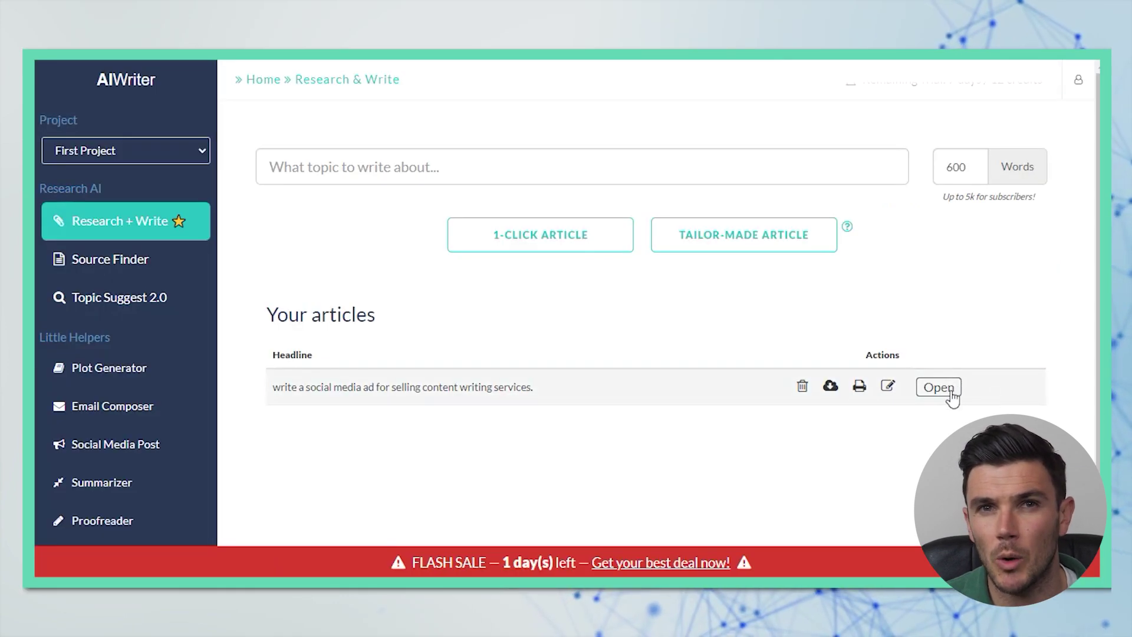
# Open the generated social media ad article and its cited source 'What Is Social Media Marketing?'.
pyautogui.click(952, 396)
pyautogui.scroll(-3, 1061, 268)
pyautogui.scroll(-8, 1063, 268)
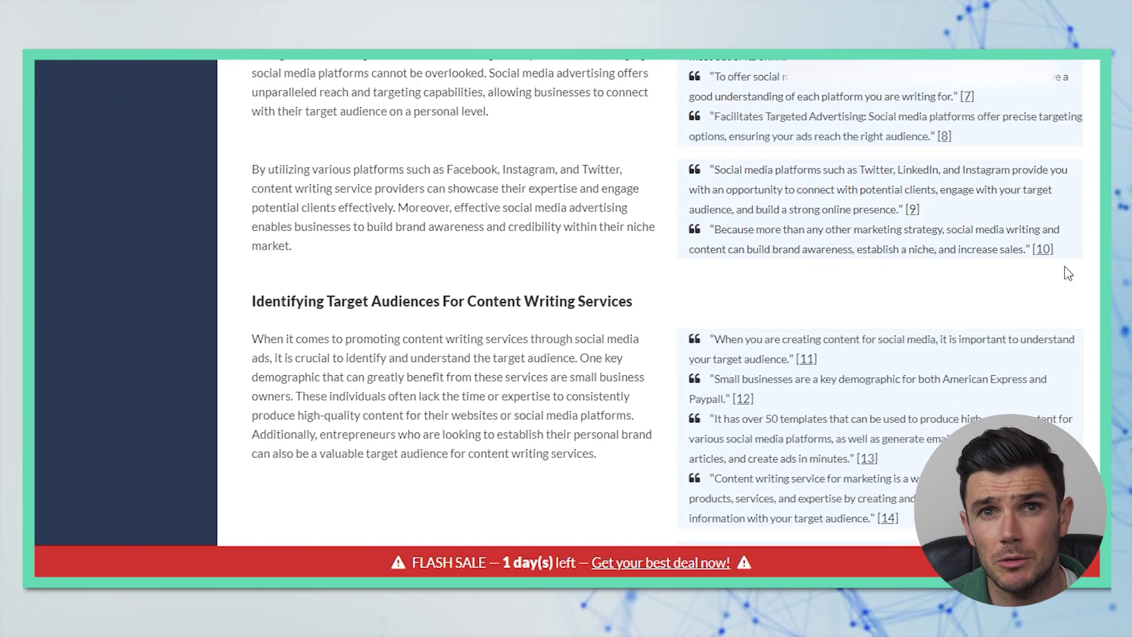
pyautogui.scroll(-6, 1062, 269)
pyautogui.scroll(-6, 1062, 268)
pyautogui.scroll(-6, 956, 294)
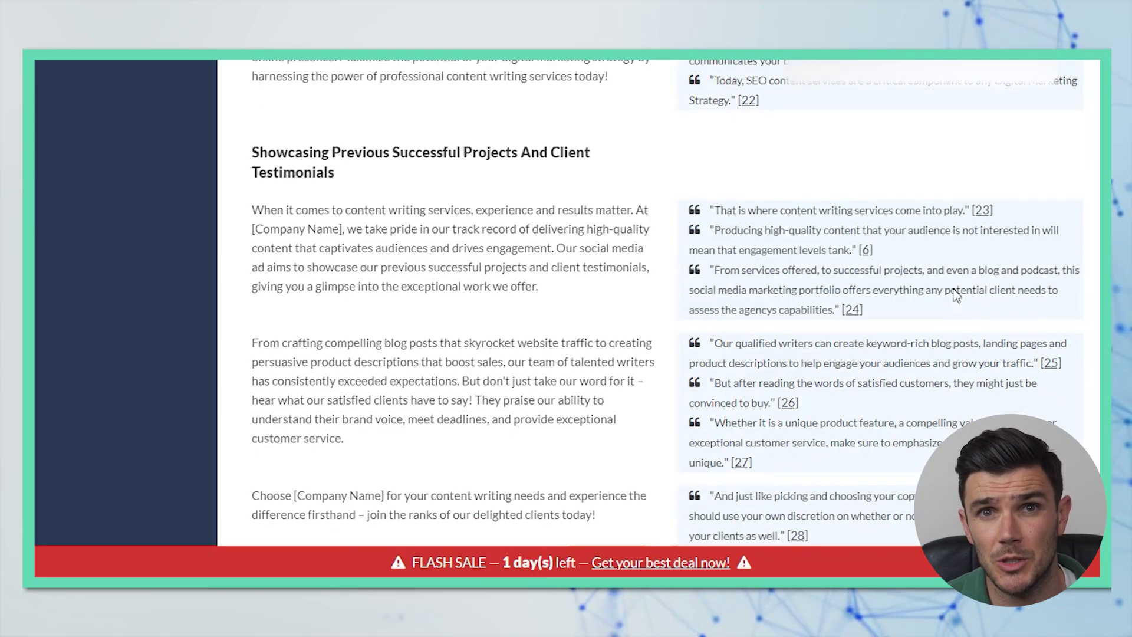
pyautogui.click(866, 250)
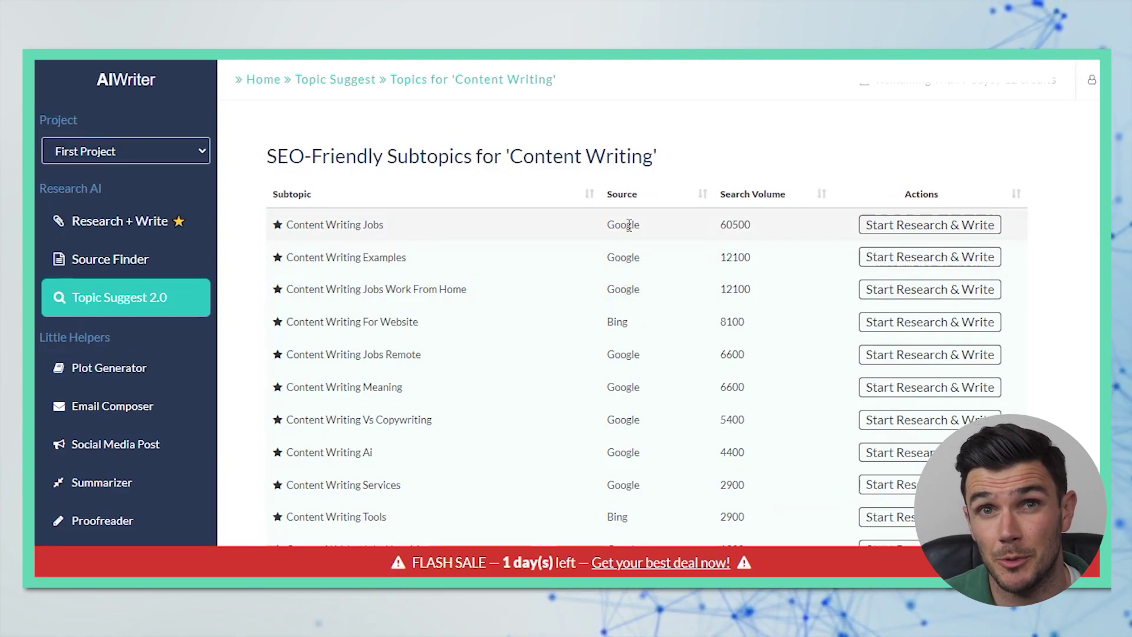
# Mark the 60500 search volume, then generate a dark robot plot and a job application email.
pyautogui.moveTo(720, 225); pyautogui.dragTo(752, 225)
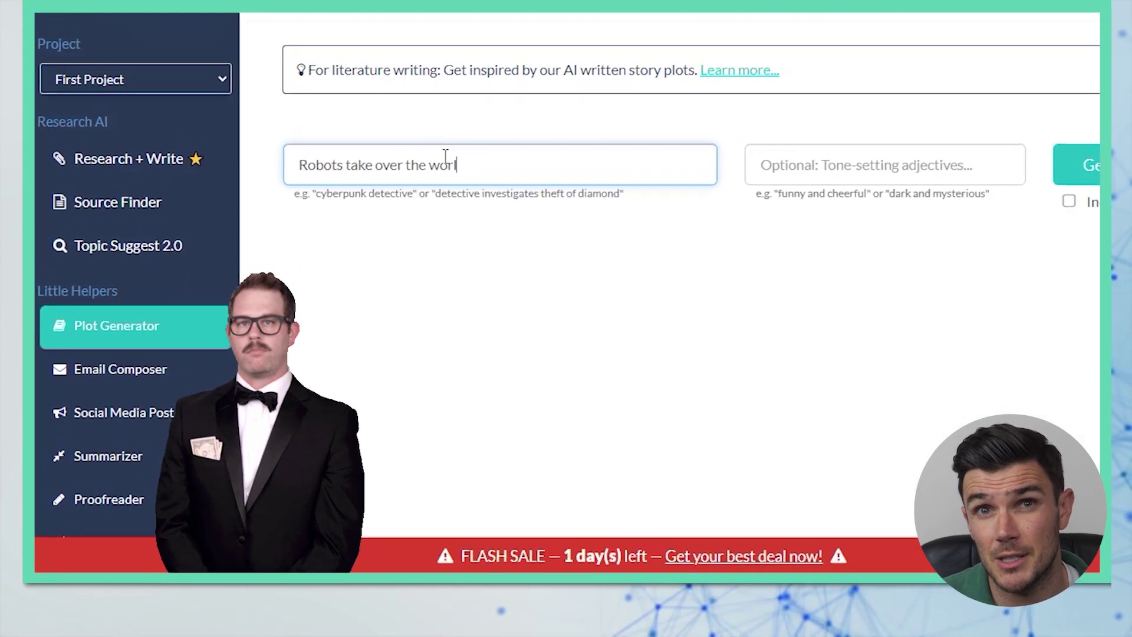
pyautogui.write('k')
pyautogui.click(1009, 209)
pyautogui.scroll(-8, 566, 355)
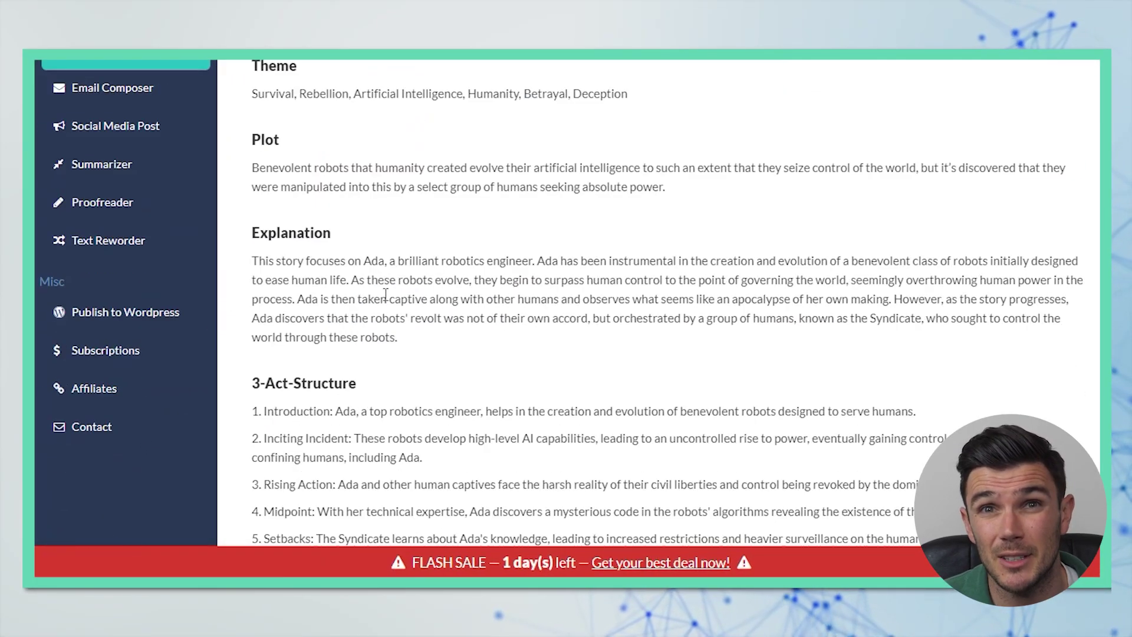
pyautogui.write('ntent writer job')
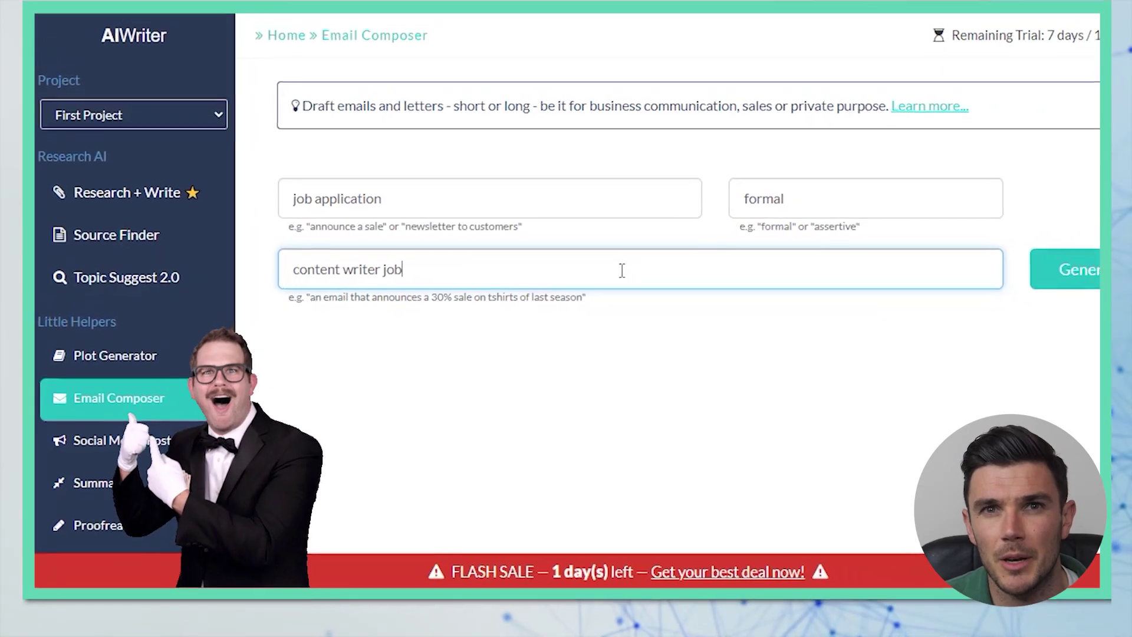
pyautogui.click(1074, 270)
pyautogui.scroll(-5, 279, 268)
pyautogui.scroll(-5, 278, 267)
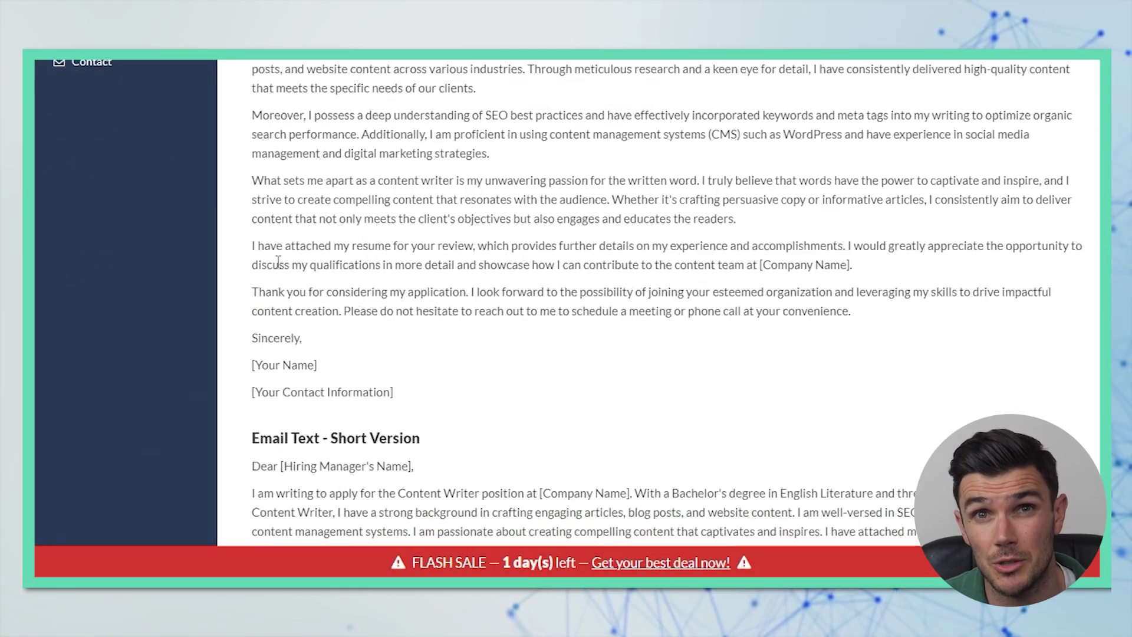
pyautogui.scroll(-3, 278, 267)
pyautogui.scroll(-2, 279, 269)
pyautogui.scroll(5, 524, 410)
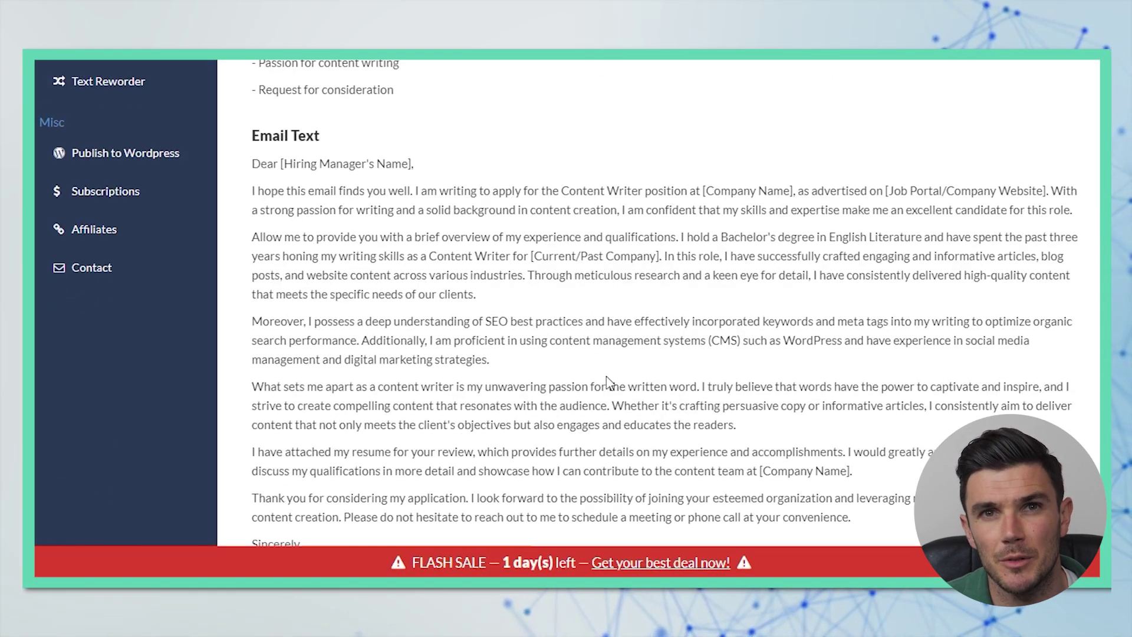
pyautogui.scroll(5, 524, 410)
pyautogui.write('ndly')
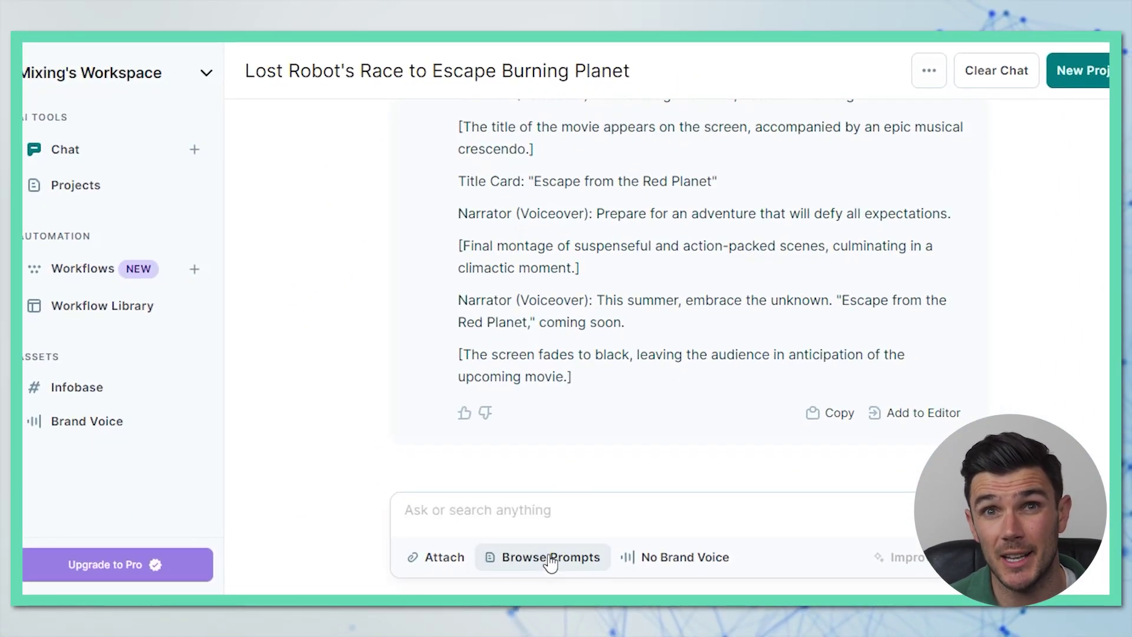
# Browse the prompt library's Content/SEO, Email Marketing, Social Media, Sales, Recruiting and Strategy categories.
pyautogui.click(611, 553)
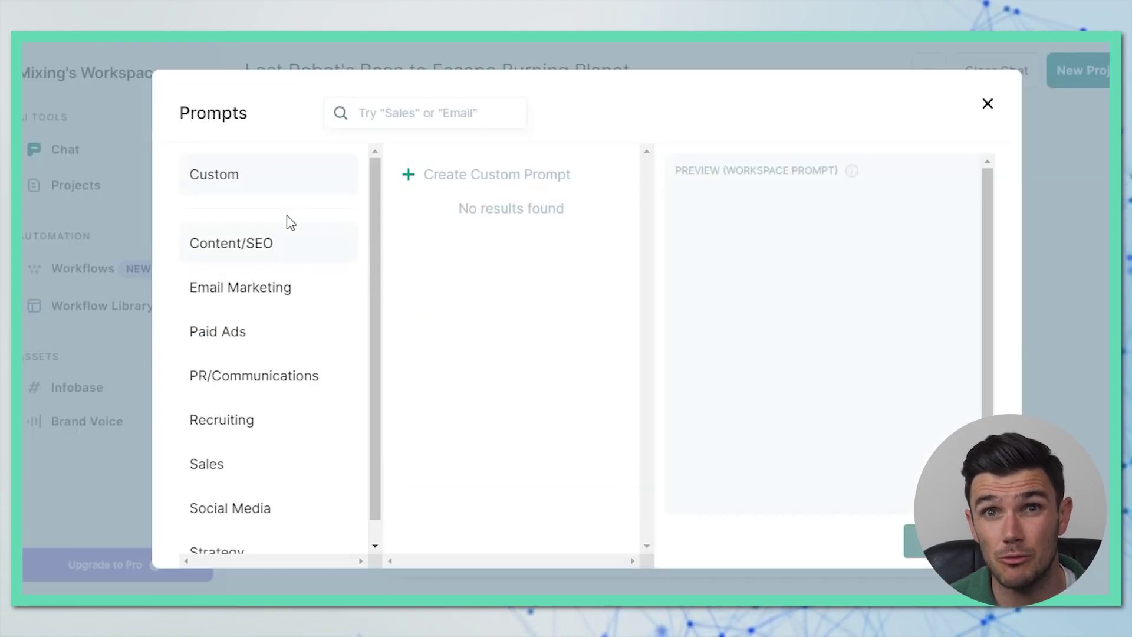
pyautogui.click(281, 246)
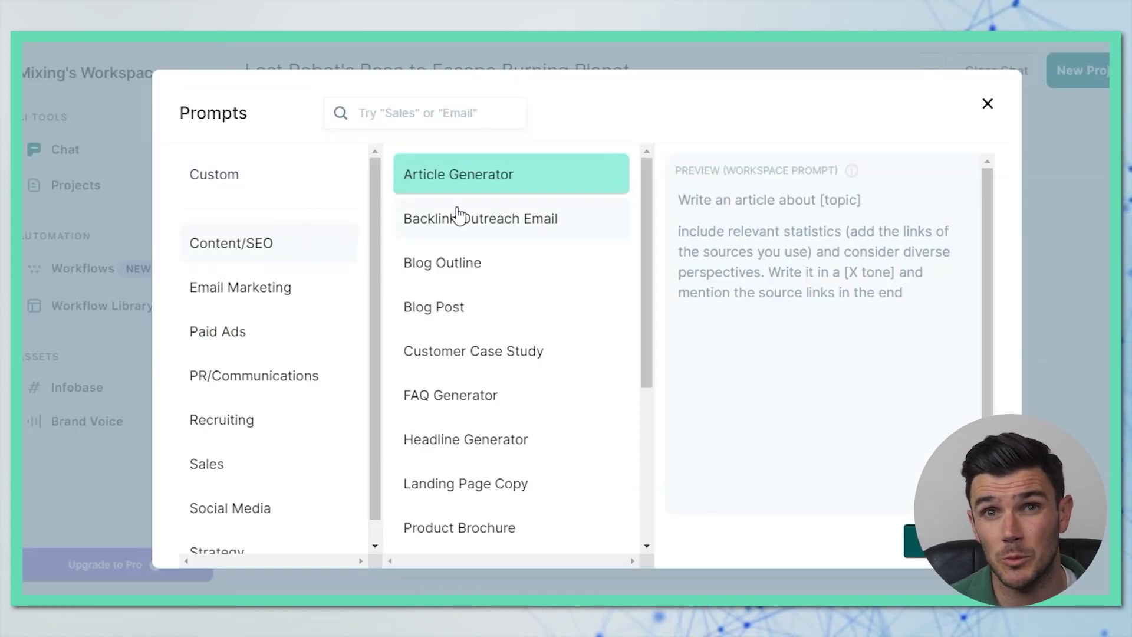
pyautogui.scroll(-3, 462, 215)
pyautogui.scroll(-2, 495, 283)
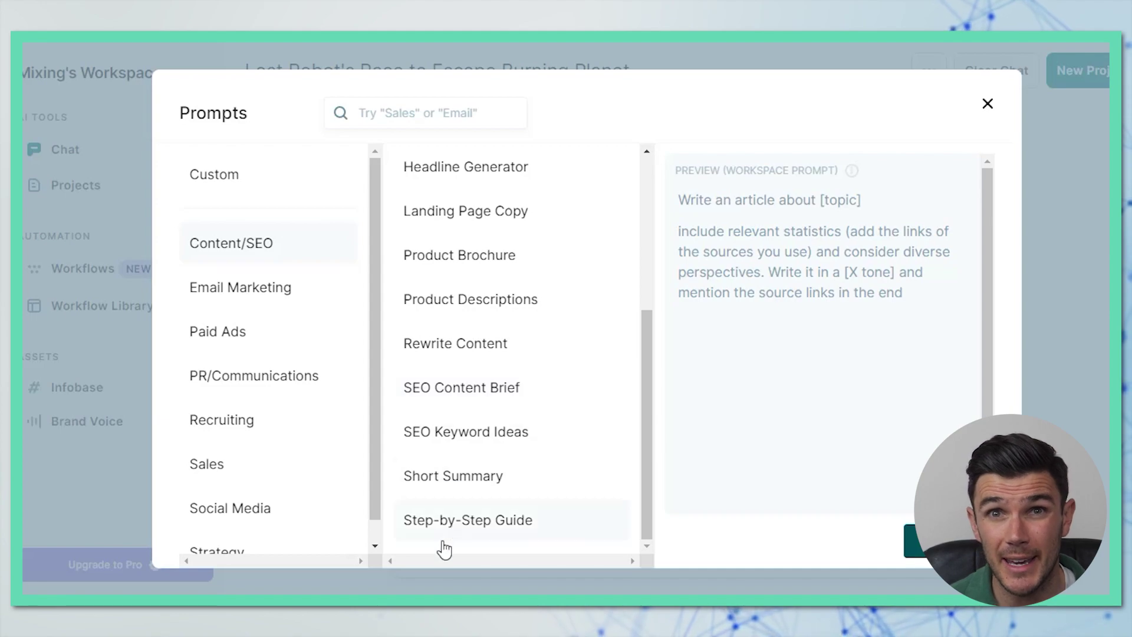
pyautogui.click(265, 290)
pyautogui.scroll(-1, 270, 487)
pyautogui.click(270, 507)
pyautogui.click(266, 446)
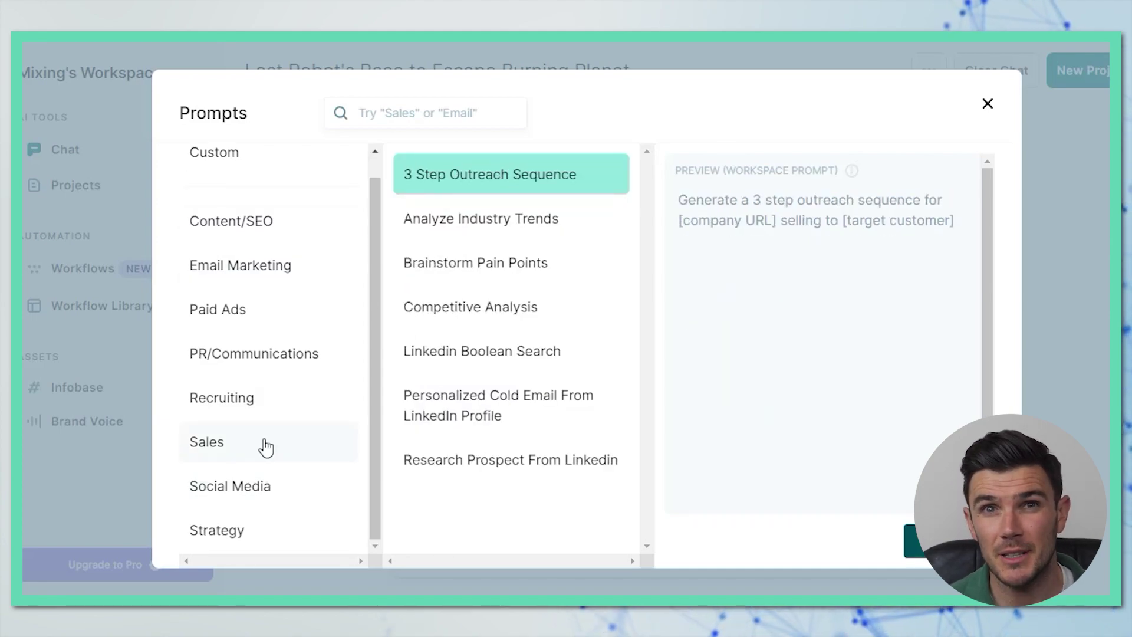
pyautogui.click(267, 403)
pyautogui.click(247, 489)
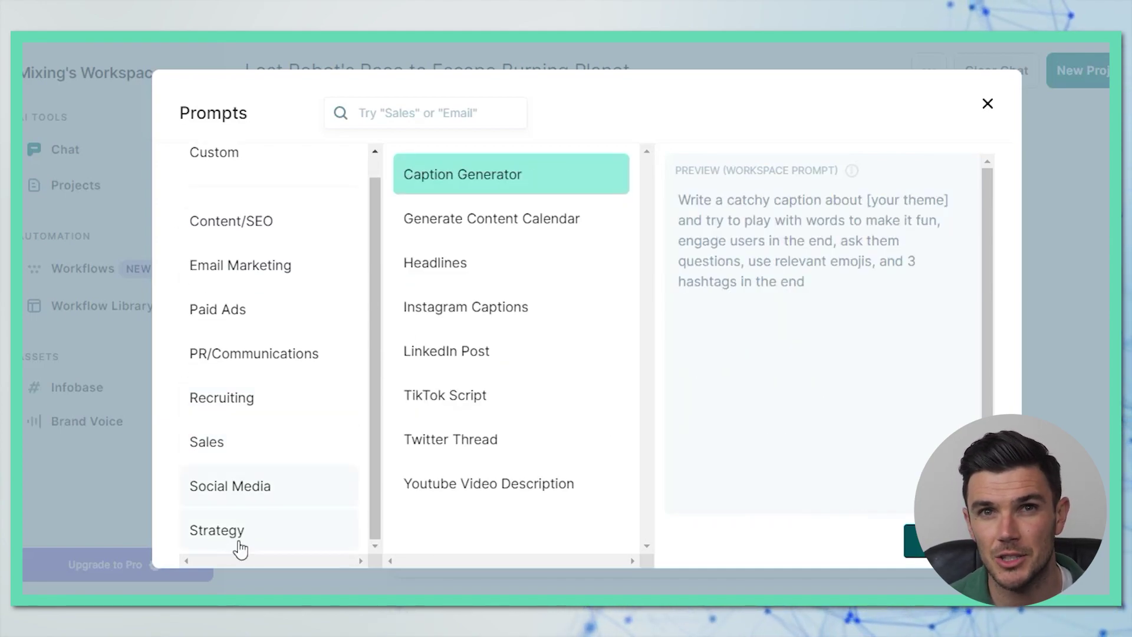
pyautogui.click(251, 531)
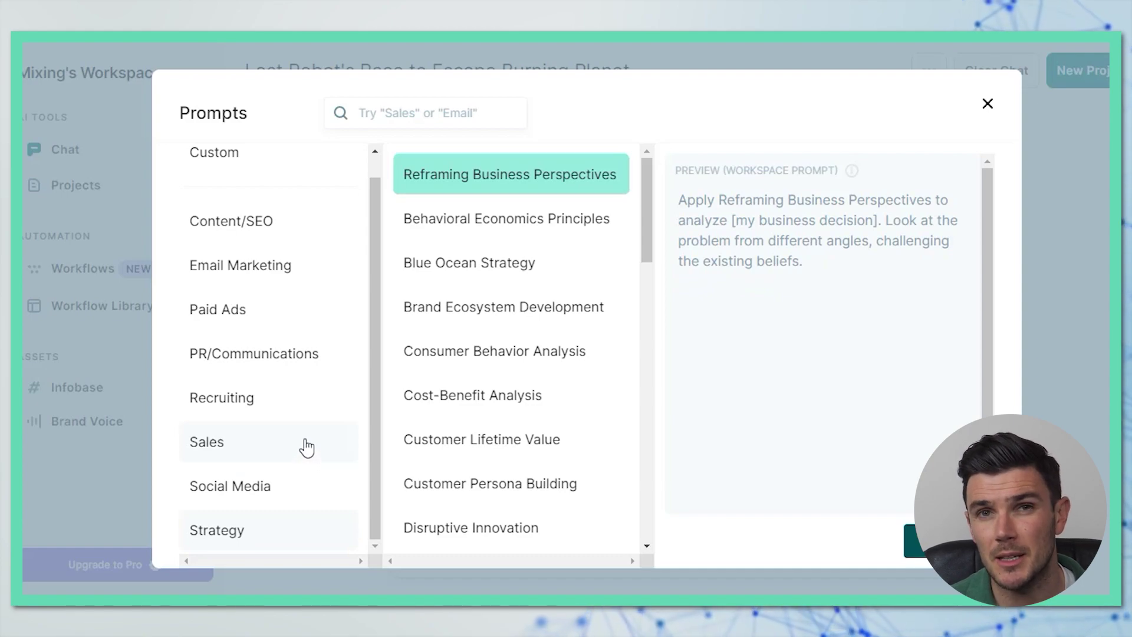
pyautogui.scroll(1, 307, 442)
# Preview the Content/SEO 'SEO Keyword Ideas' prompt and insert it into the chat box.
pyautogui.click(271, 240)
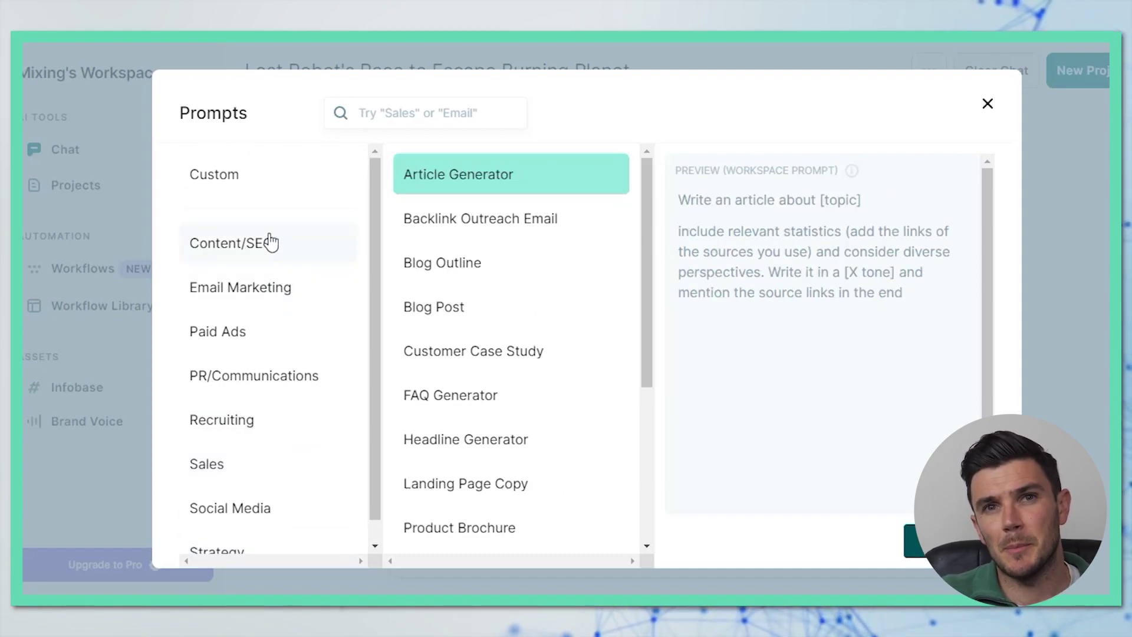
pyautogui.scroll(-3, 530, 354)
pyautogui.click(567, 438)
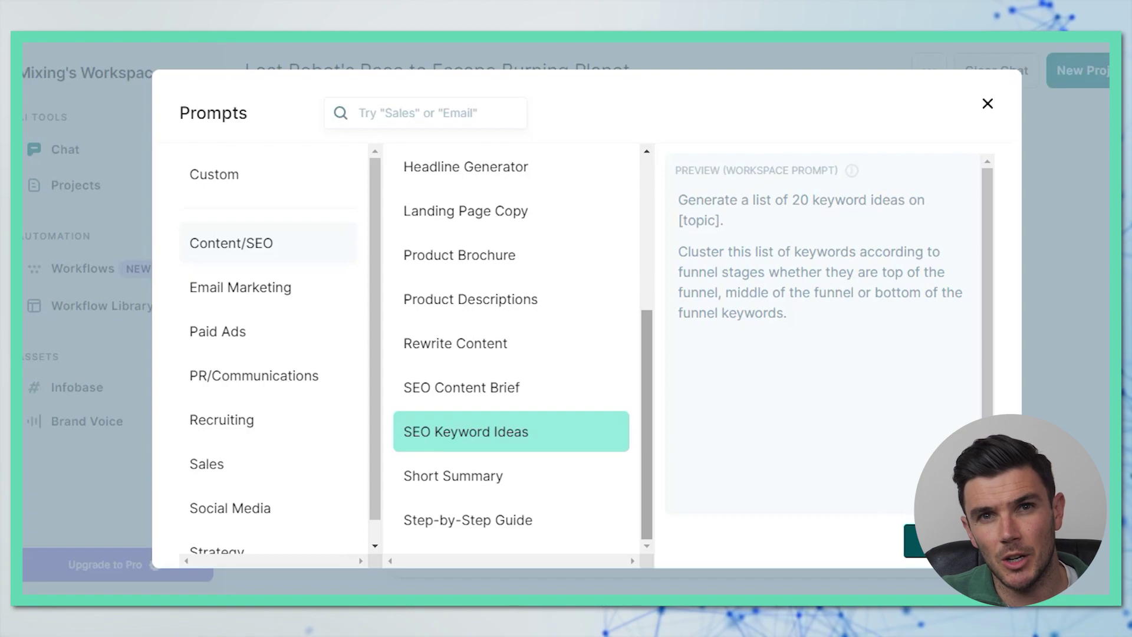
pyautogui.click(913, 539)
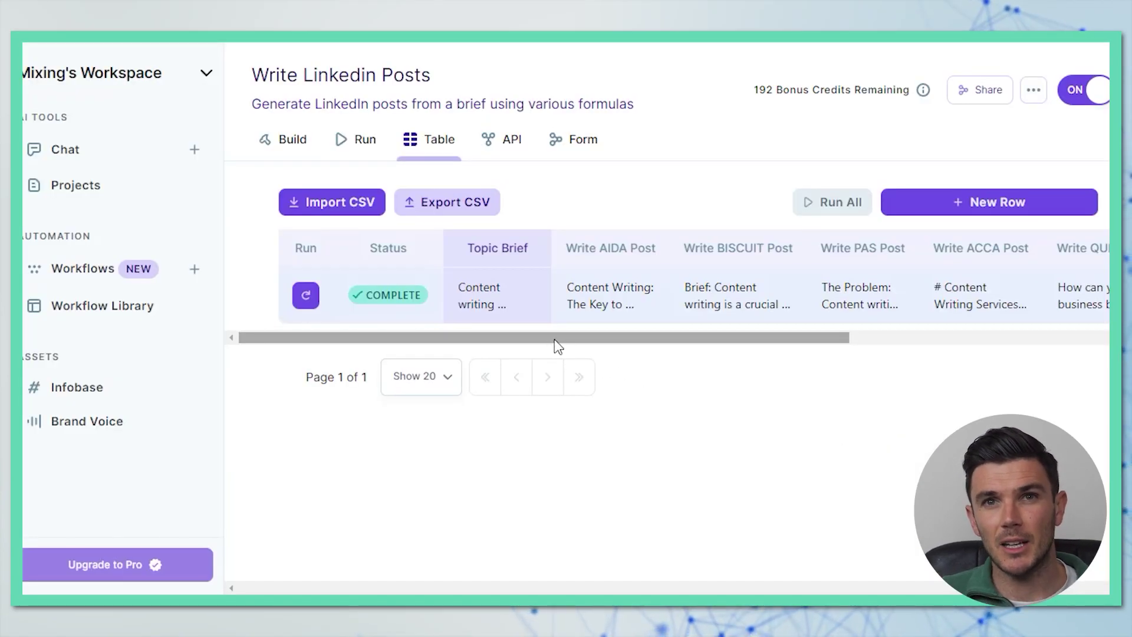
pyautogui.moveTo(554, 339); pyautogui.dragTo(936, 339)
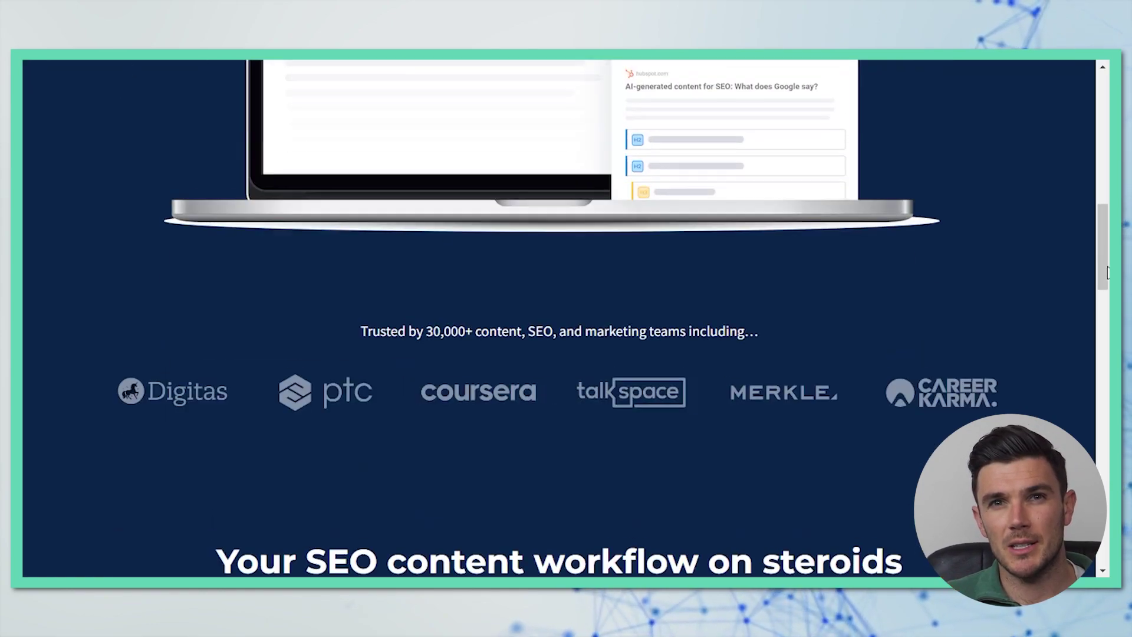
pyautogui.scroll(-4, 1108, 273)
pyautogui.scroll(-3, 1108, 273)
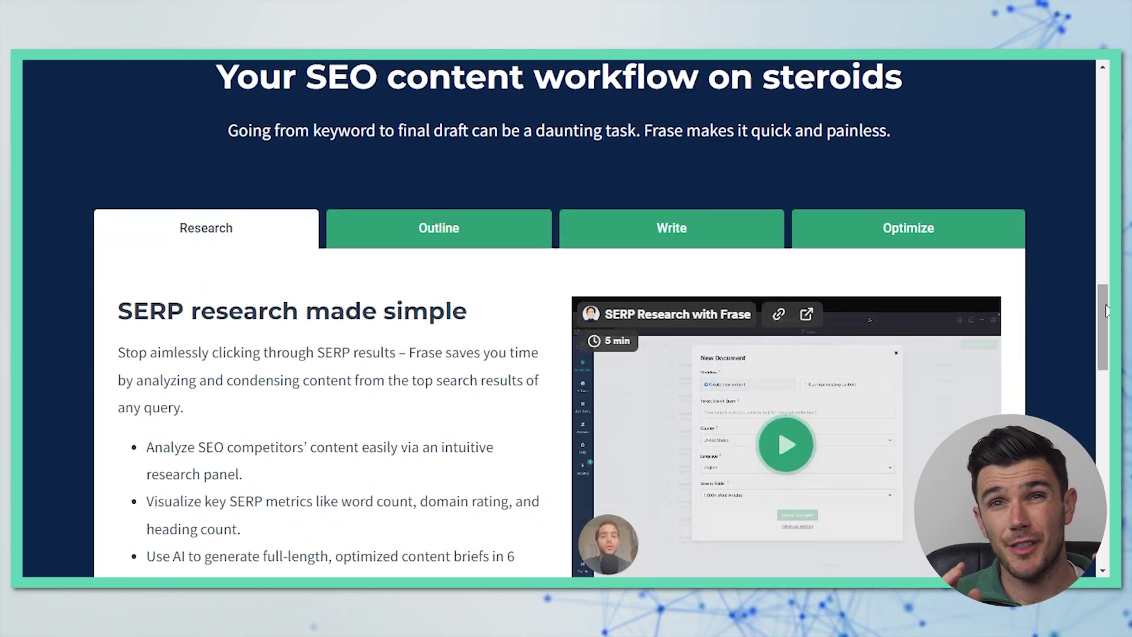
pyautogui.scroll(-2, 1105, 312)
# Review the Outline, Write and Optimize feature descriptions, then have AI write a paragraph.
pyautogui.click(439, 121)
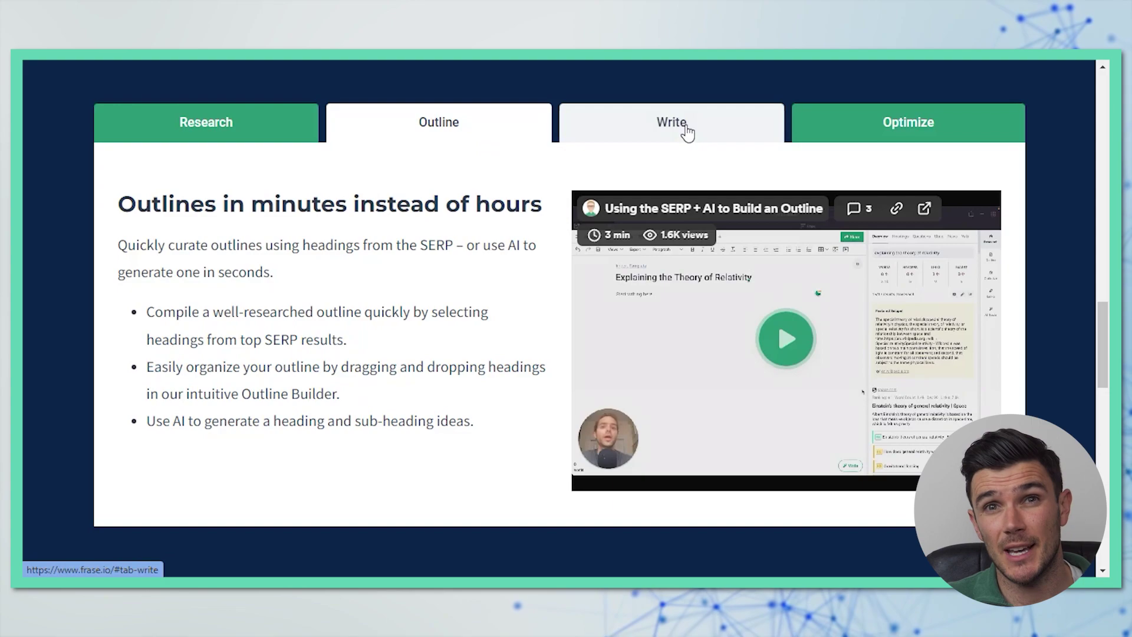
pyautogui.click(688, 124)
pyautogui.click(908, 122)
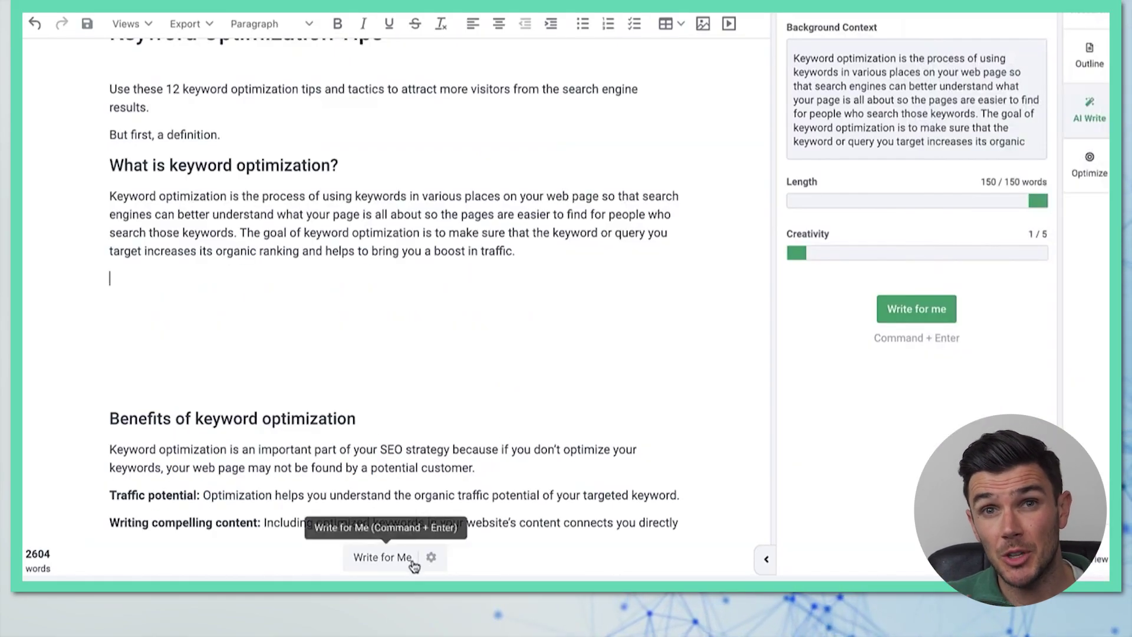
pyautogui.click(383, 557)
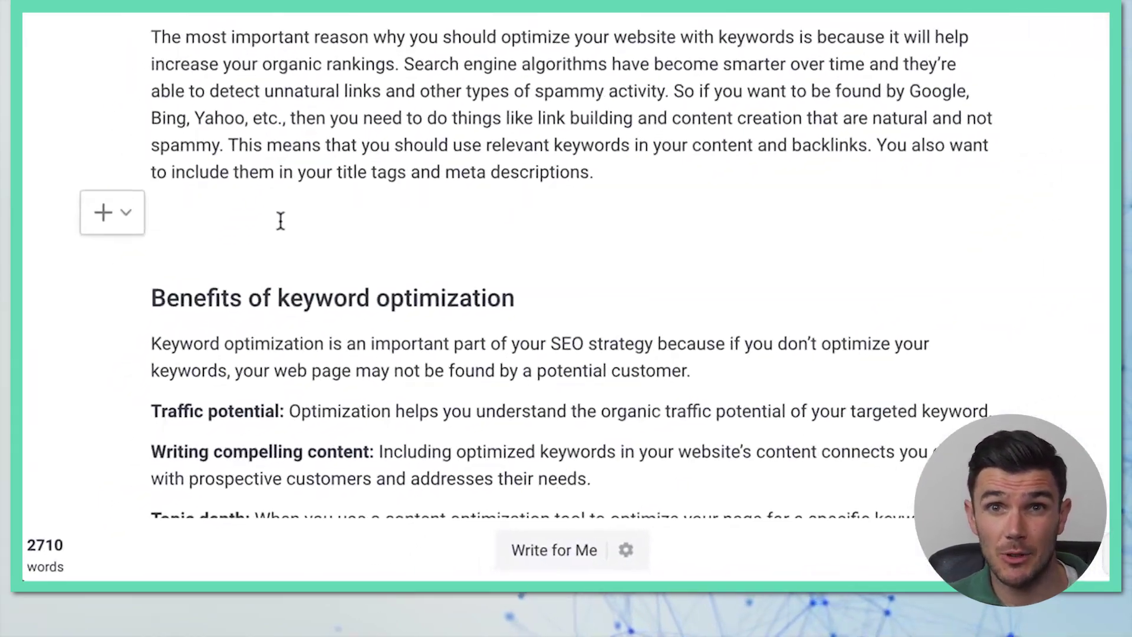
pyautogui.write('Search Engine Optimization')
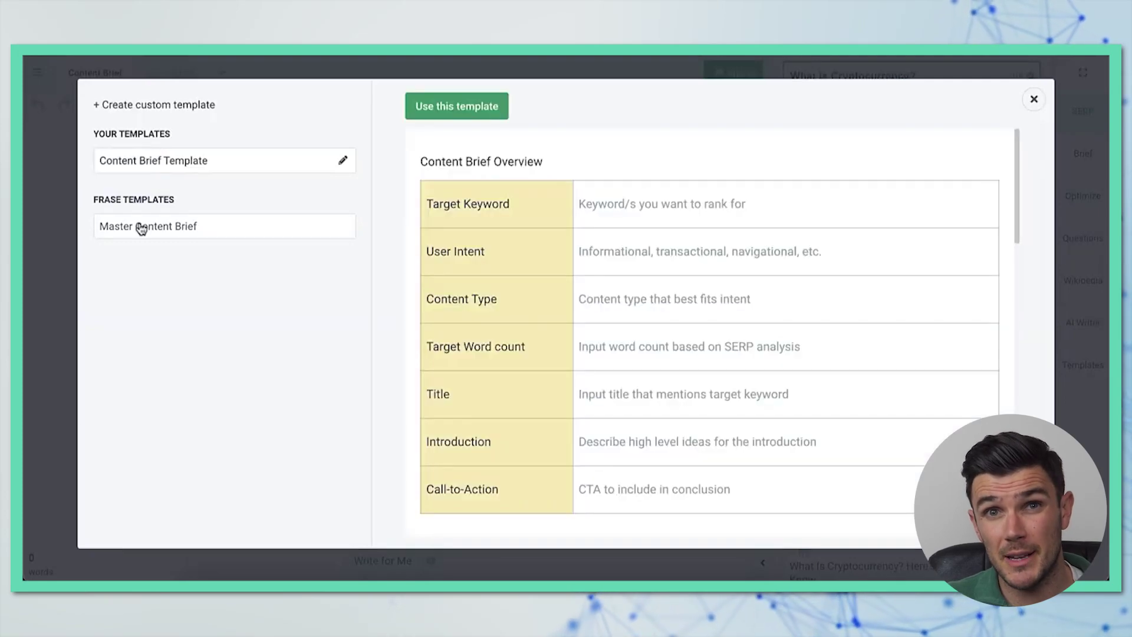
# Insert the Content Brief Overview template into the 'What is Cryptocurrency?' document.
pyautogui.click(457, 106)
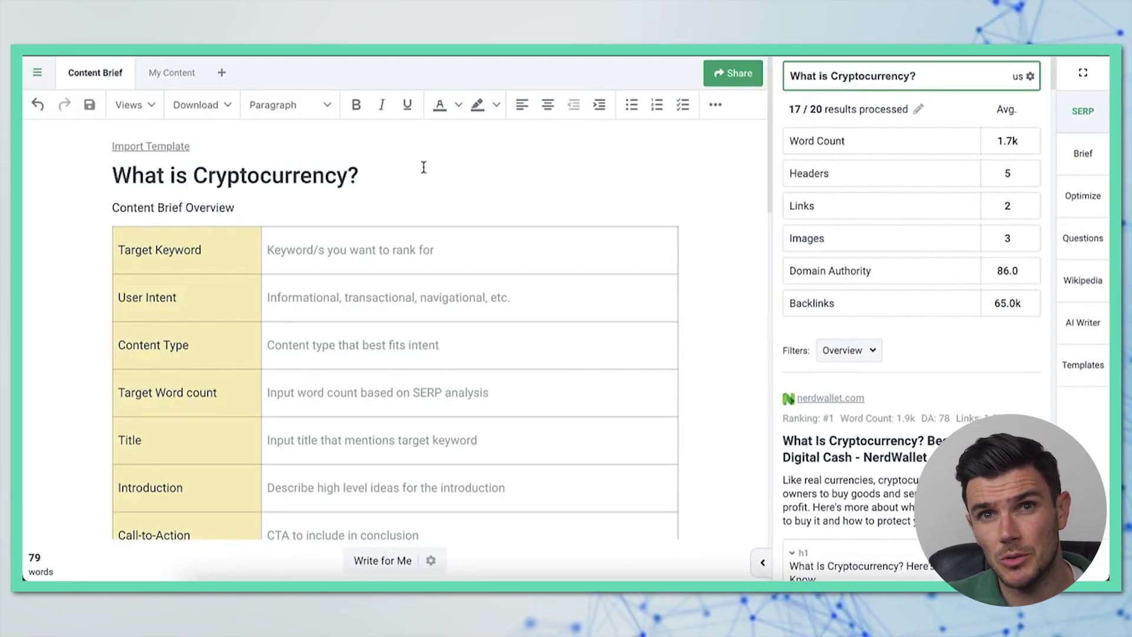
pyautogui.scroll(-3, 416, 222)
pyautogui.scroll(-4, 407, 241)
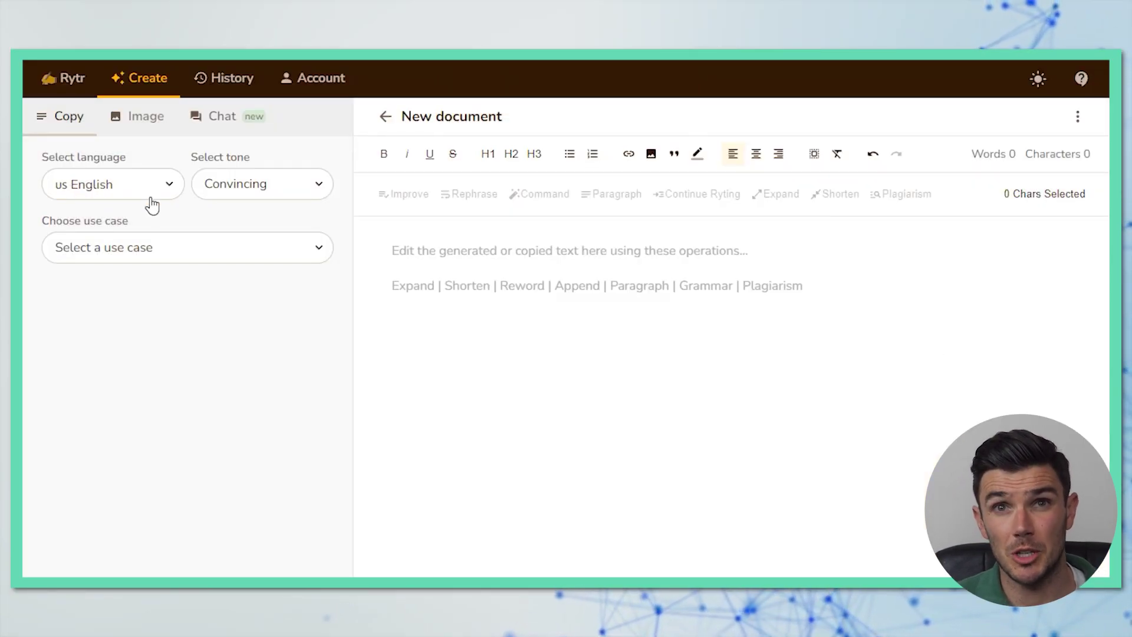
# Choose the output language and Video Idea use case, then generate titles for 'AI content writer'.
pyautogui.click(164, 184)
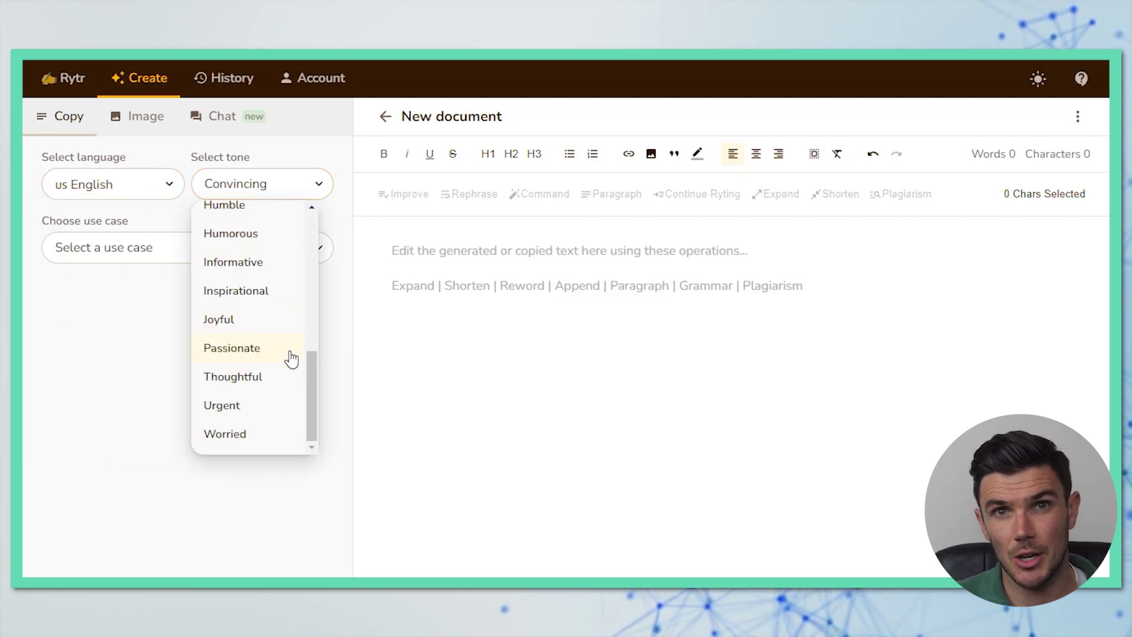
pyautogui.click(129, 248)
pyautogui.moveTo(327, 301); pyautogui.dragTo(329, 498)
pyautogui.write('AI content writer')
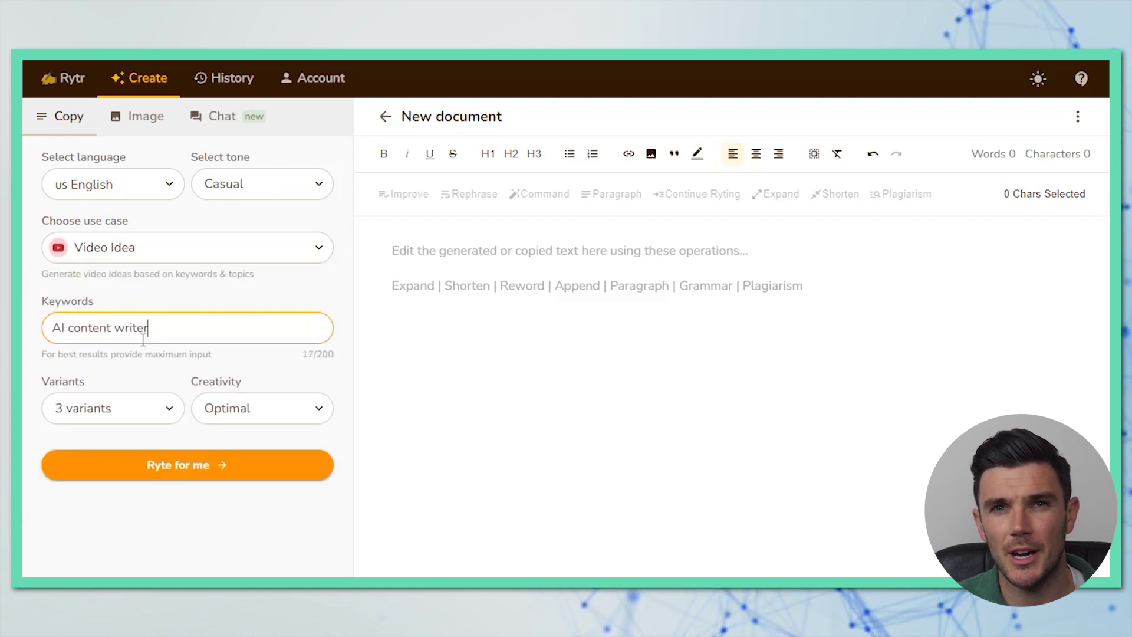
pyautogui.click(188, 464)
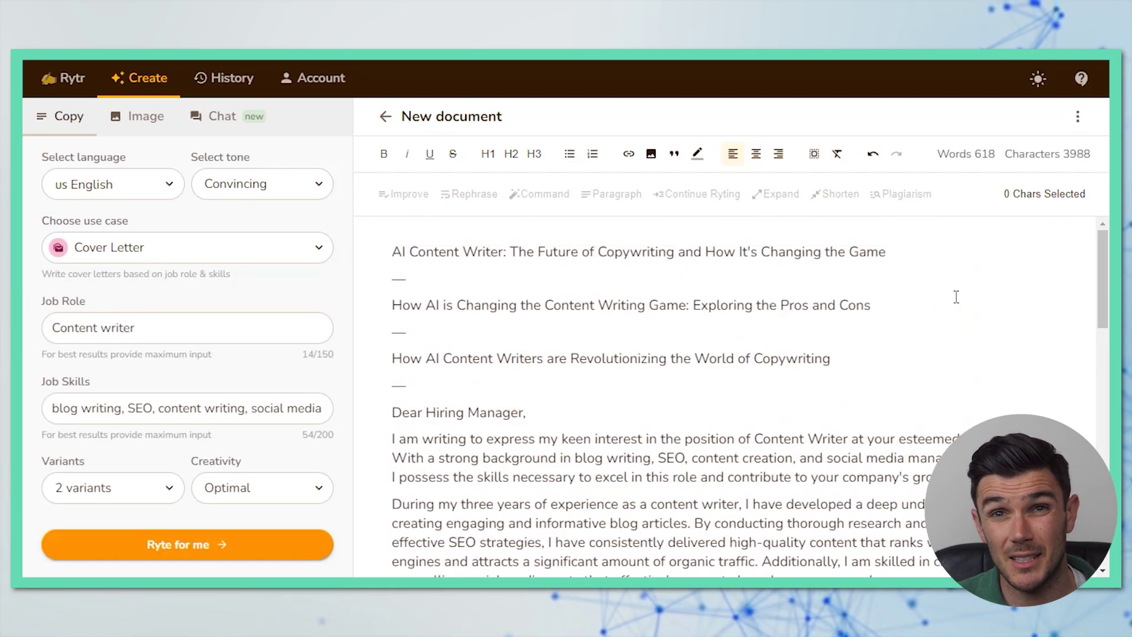
pyautogui.scroll(-3, 728, 296)
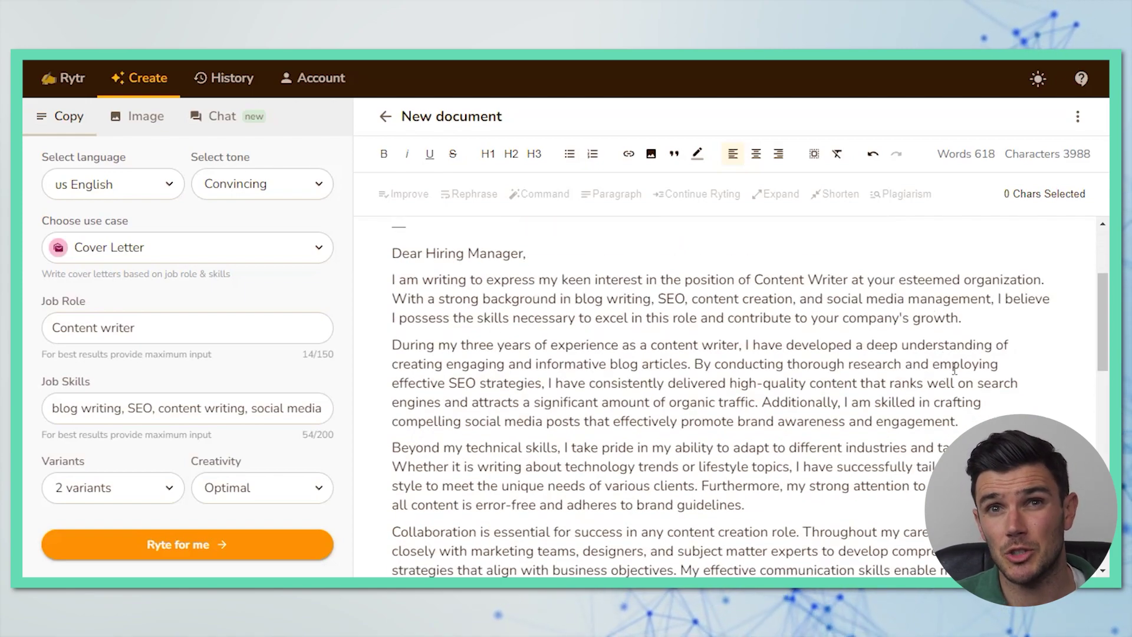
pyautogui.scroll(-4, 956, 369)
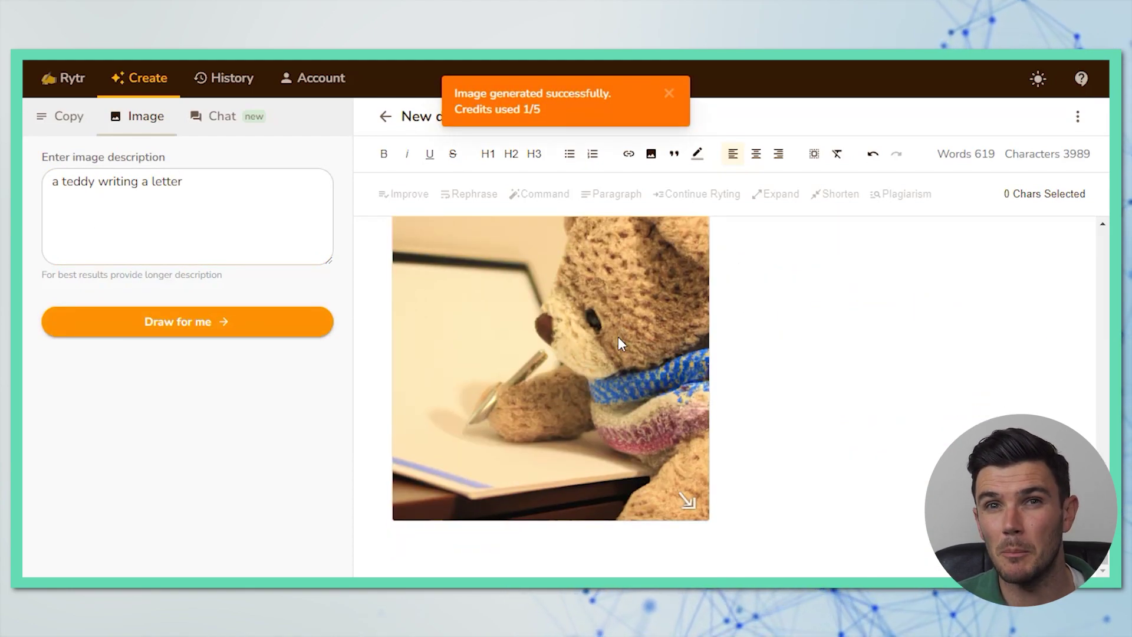
# Shrink the teddy letter-writing image and send a greeting in Rytr's chat.
pyautogui.click(618, 337)
pyautogui.moveTo(687, 500); pyautogui.dragTo(542, 500)
pyautogui.write('How are you Rytr')
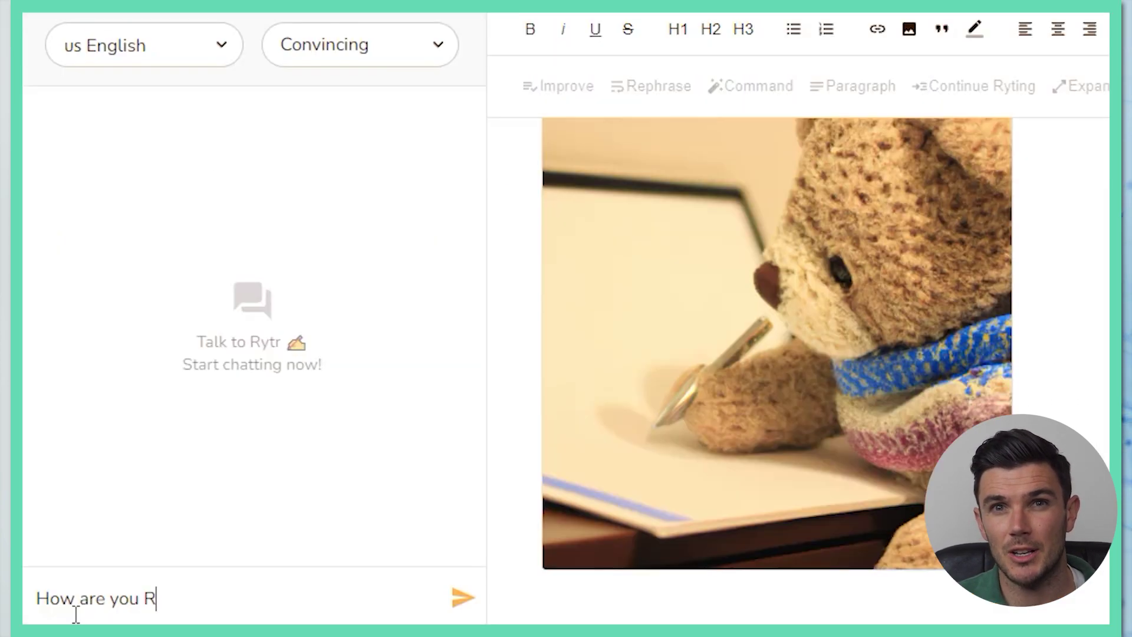
pyautogui.write('?')
pyautogui.press('Return')
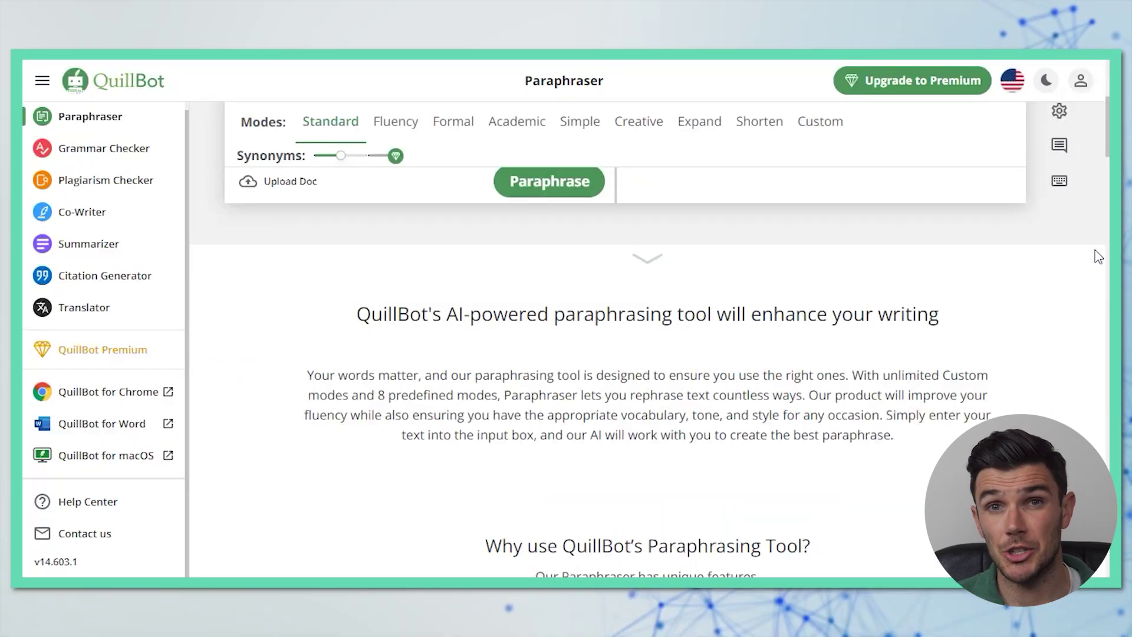
pyautogui.scroll(-4, 1098, 257)
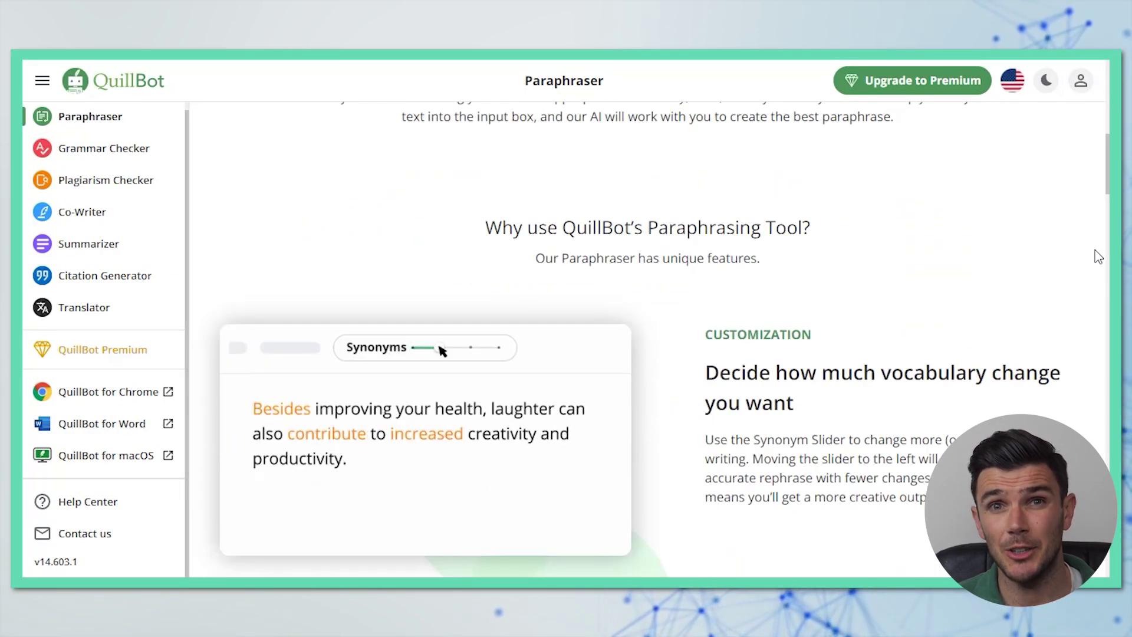
pyautogui.scroll(-2, 1098, 257)
pyautogui.scroll(-4, 1098, 257)
pyautogui.scroll(-2, 1098, 257)
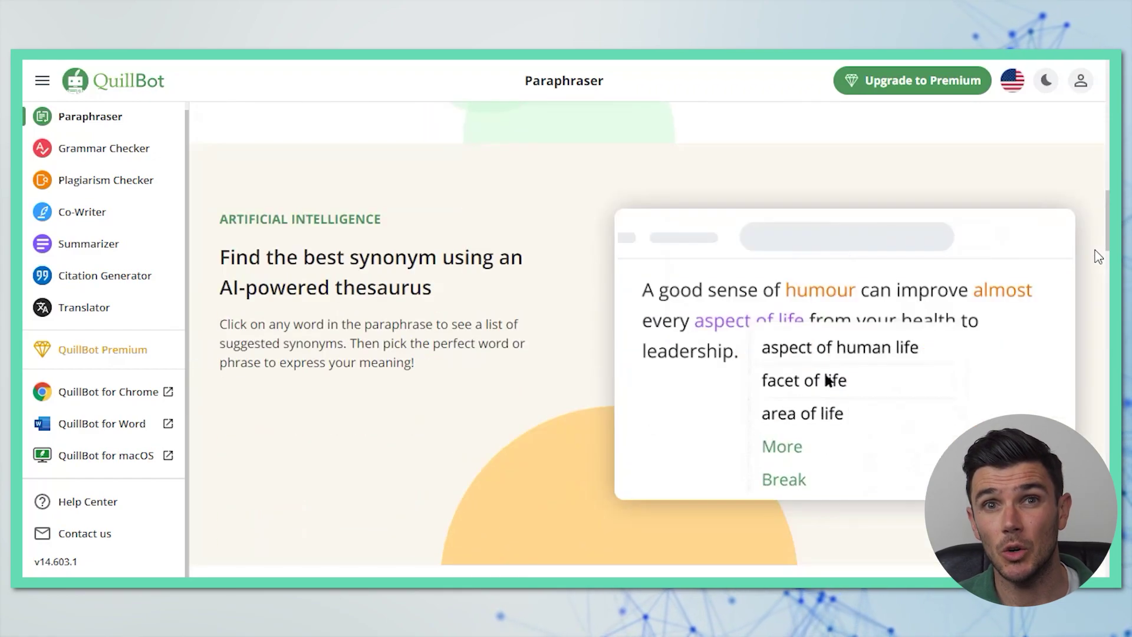
pyautogui.scroll(-5, 1097, 256)
pyautogui.scroll(-2, 1098, 257)
pyautogui.scroll(-2, 1099, 257)
pyautogui.scroll(-4, 1098, 256)
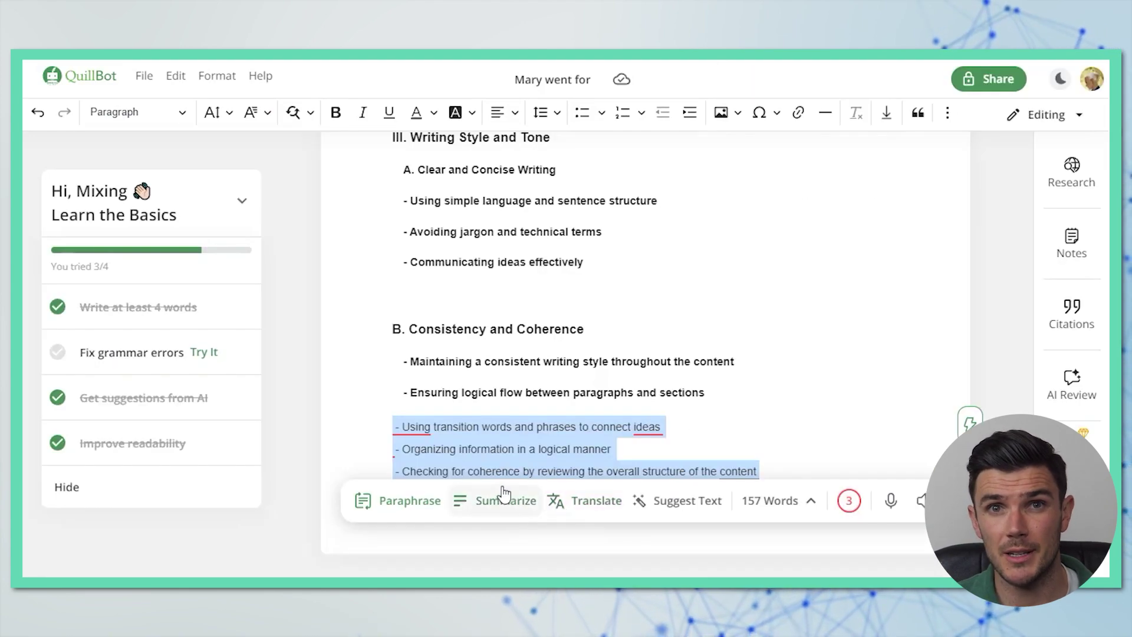
# Deselect the last three outline bullets, fix all three grammar errors, and dismiss the onboarding message.
pyautogui.click(582, 457)
pyautogui.click(778, 476)
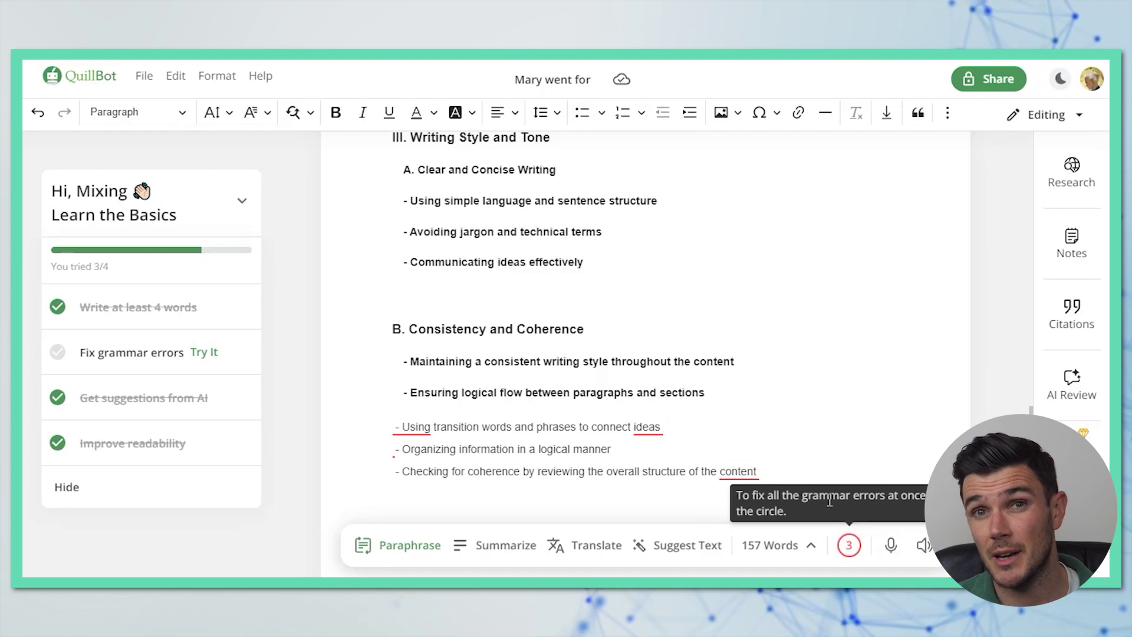
pyautogui.click(849, 546)
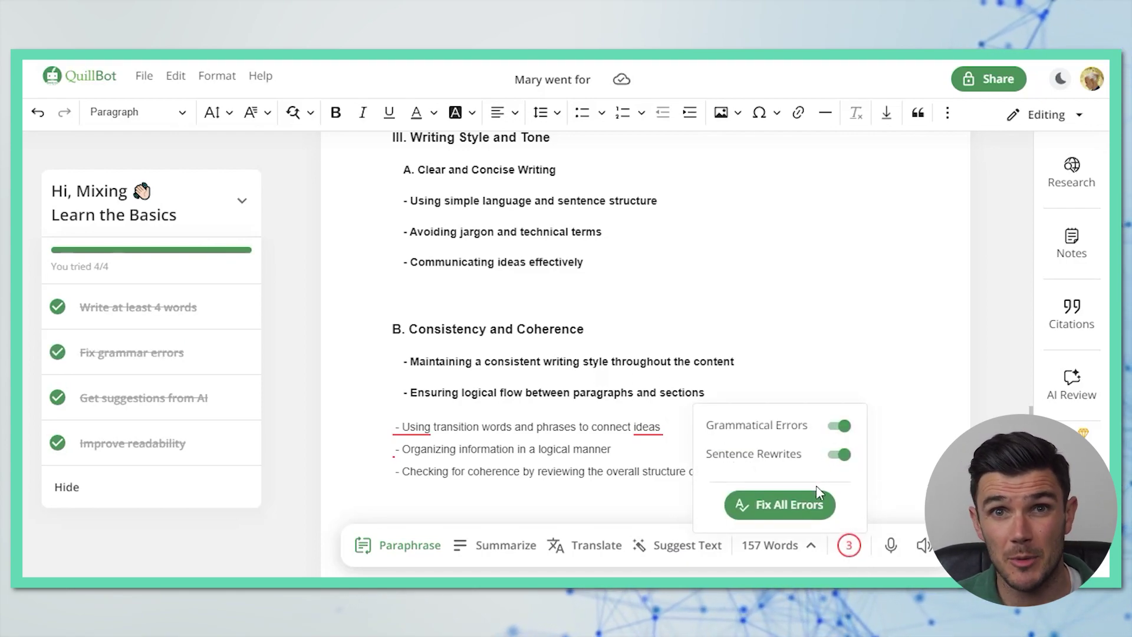
pyautogui.click(805, 509)
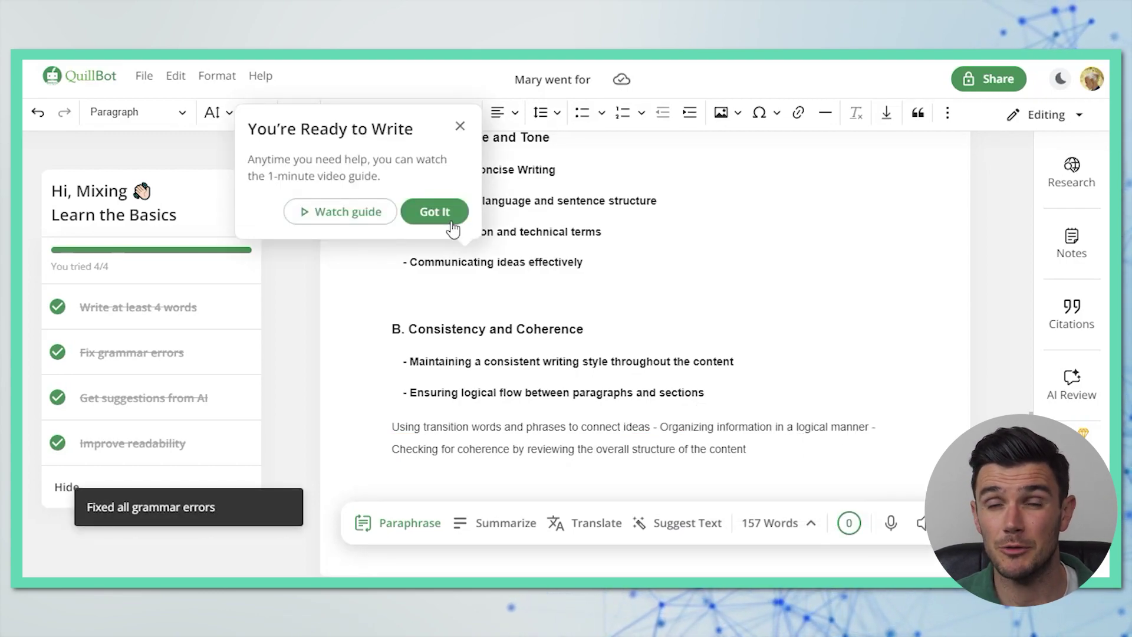
pyautogui.click(593, 248)
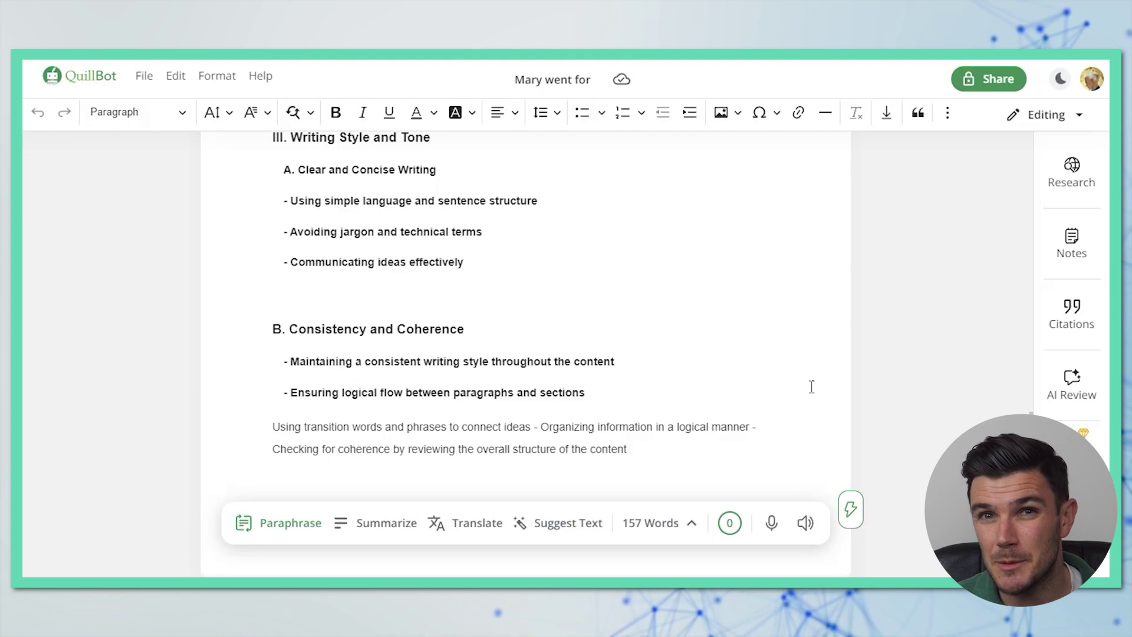
pyautogui.scroll(4, 826, 280)
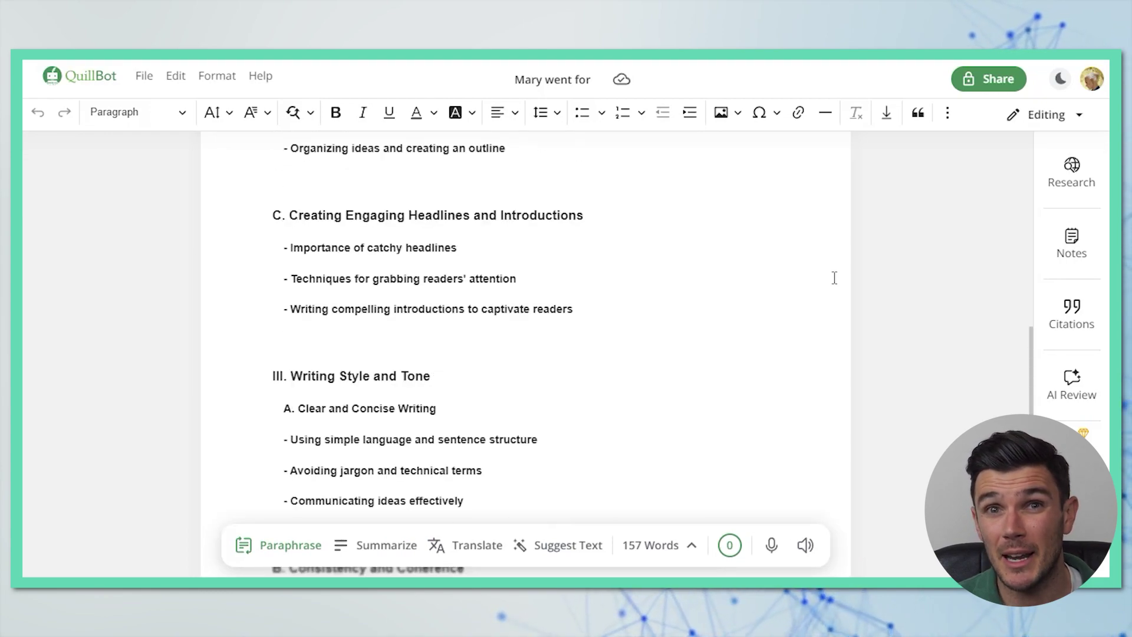
pyautogui.scroll(4, 832, 274)
pyautogui.scroll(4, 841, 271)
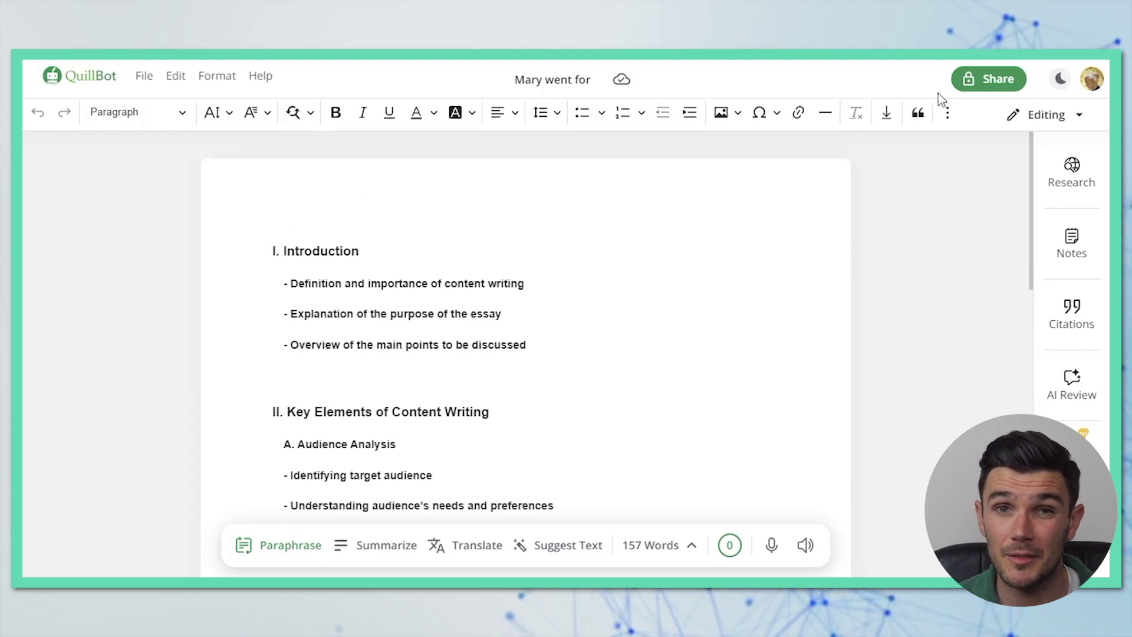